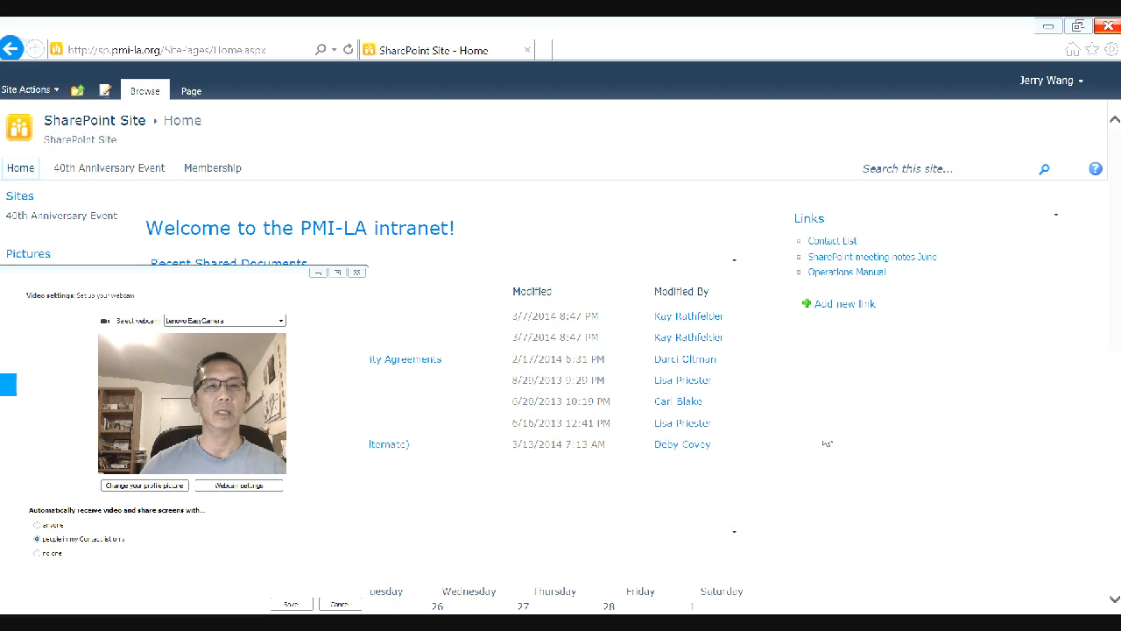
Step: Move the Skype Options window clear of the Recent Shared Documents list
drag(317, 279, 904, 228)
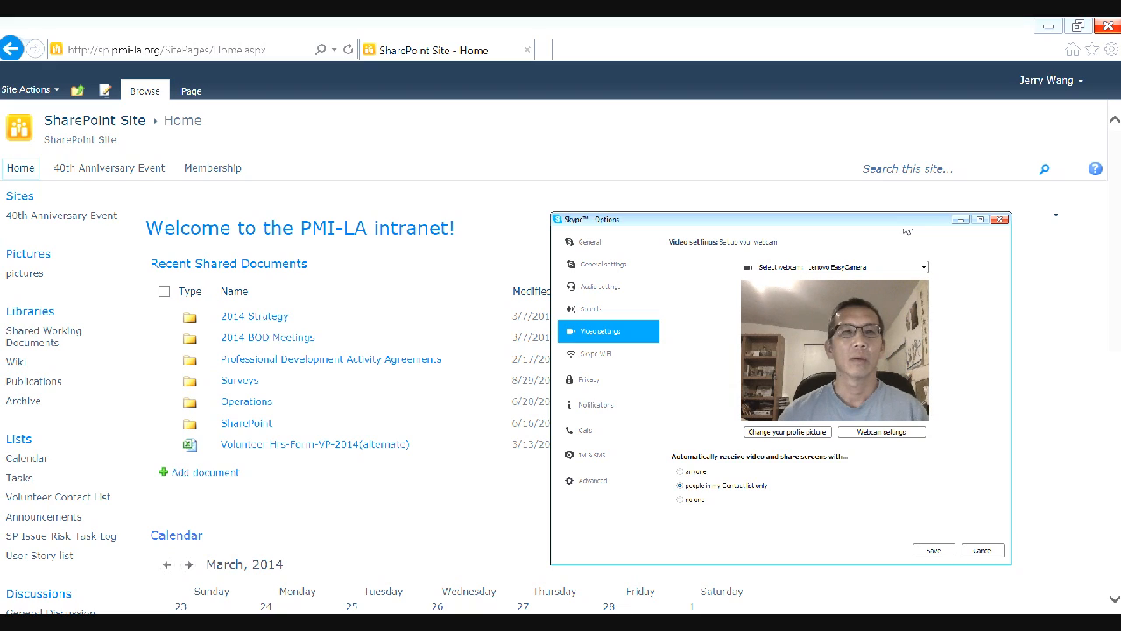
click(863, 220)
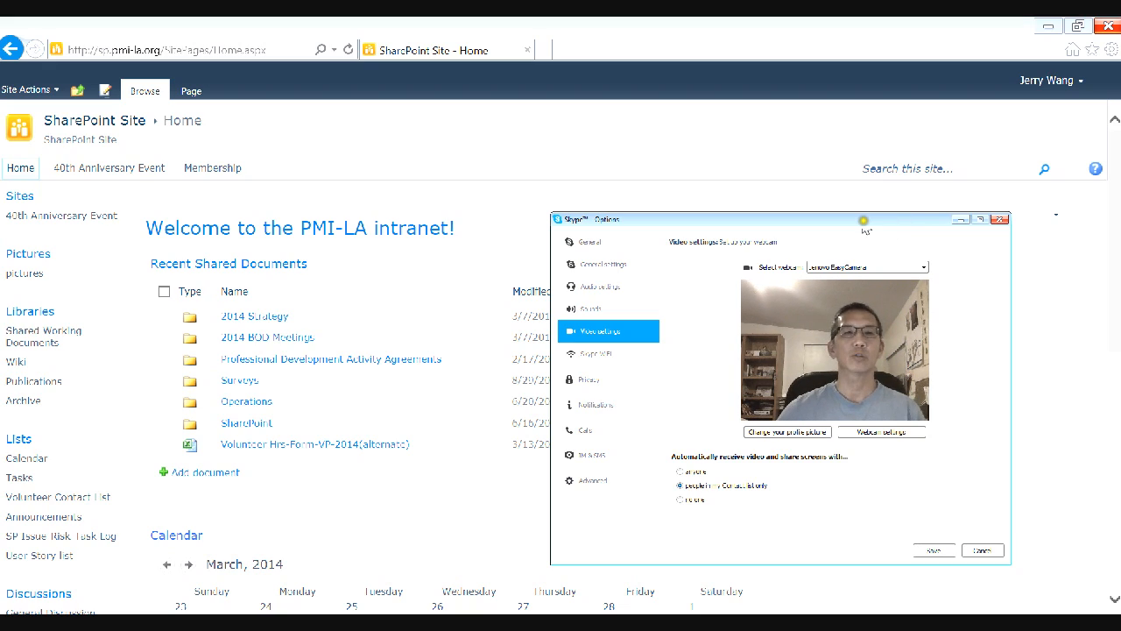
drag(864, 220, 920, 128)
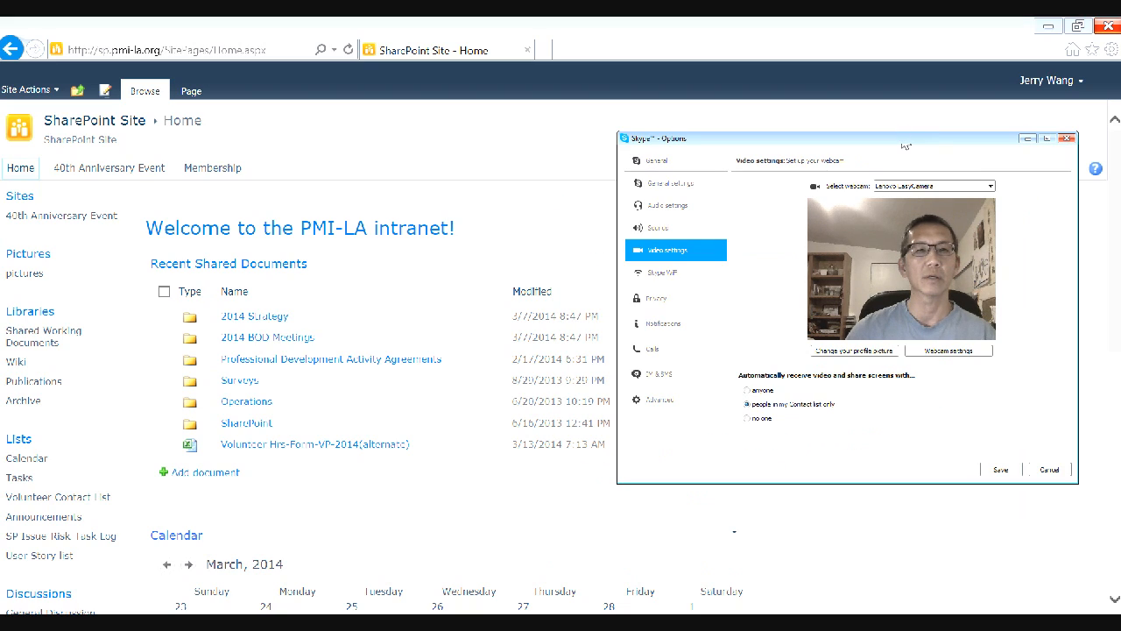
Step: Open the 2014 BOD Meetings folder in the Recent Shared Documents list
click(164, 339)
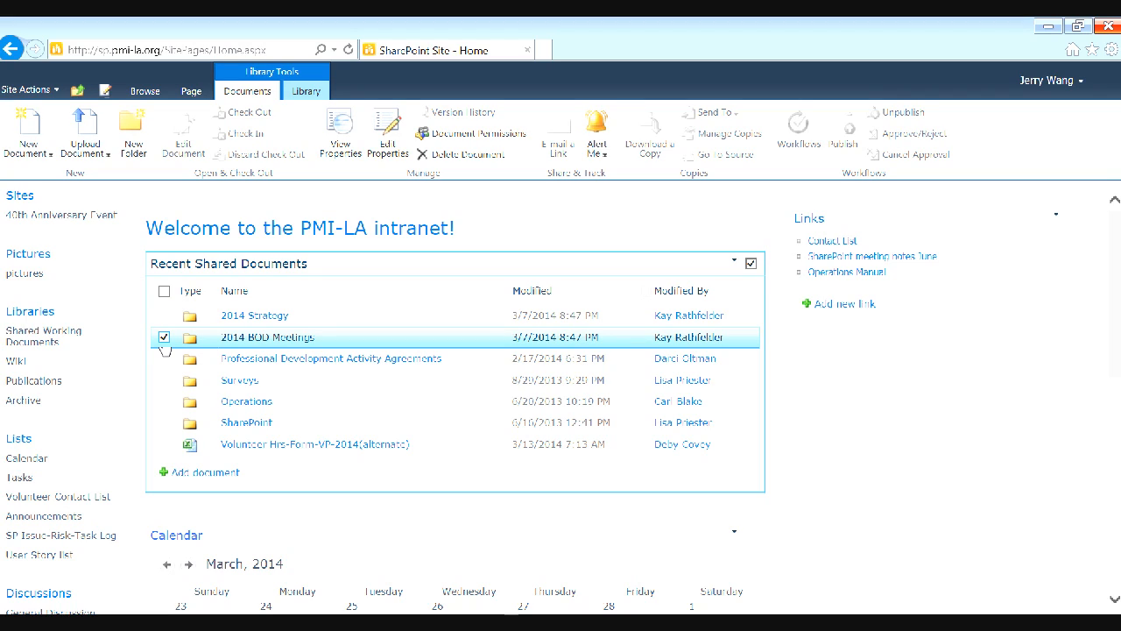
click(163, 338)
click(252, 338)
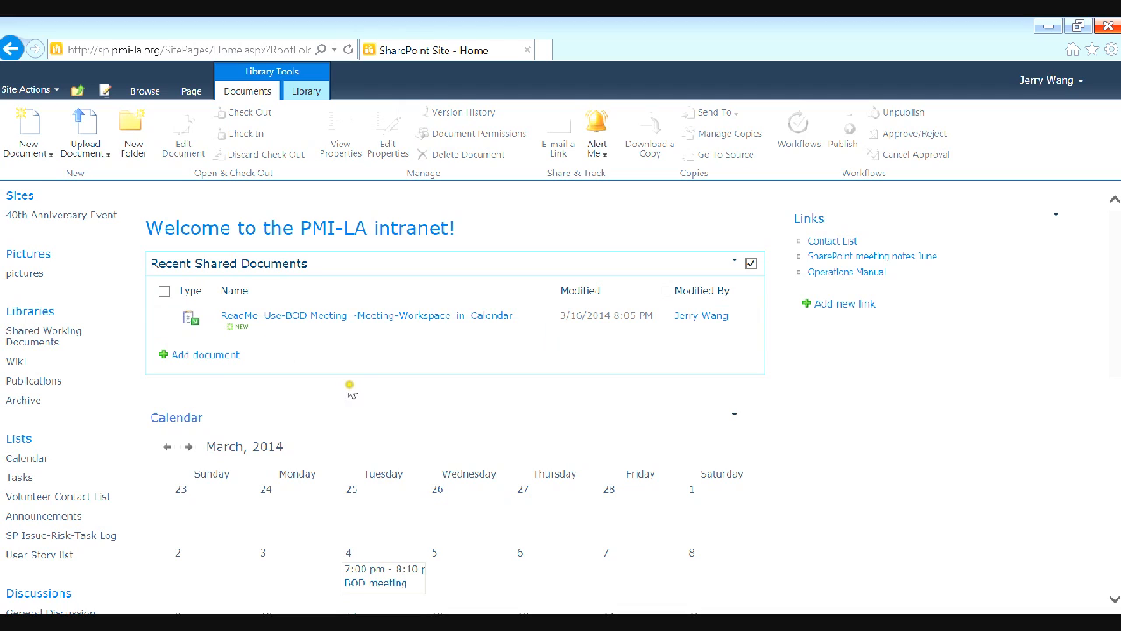
Step: Find the April 1 BOD meeting in the home page calendar and open that event for editing
scroll(367, 391, down, 10)
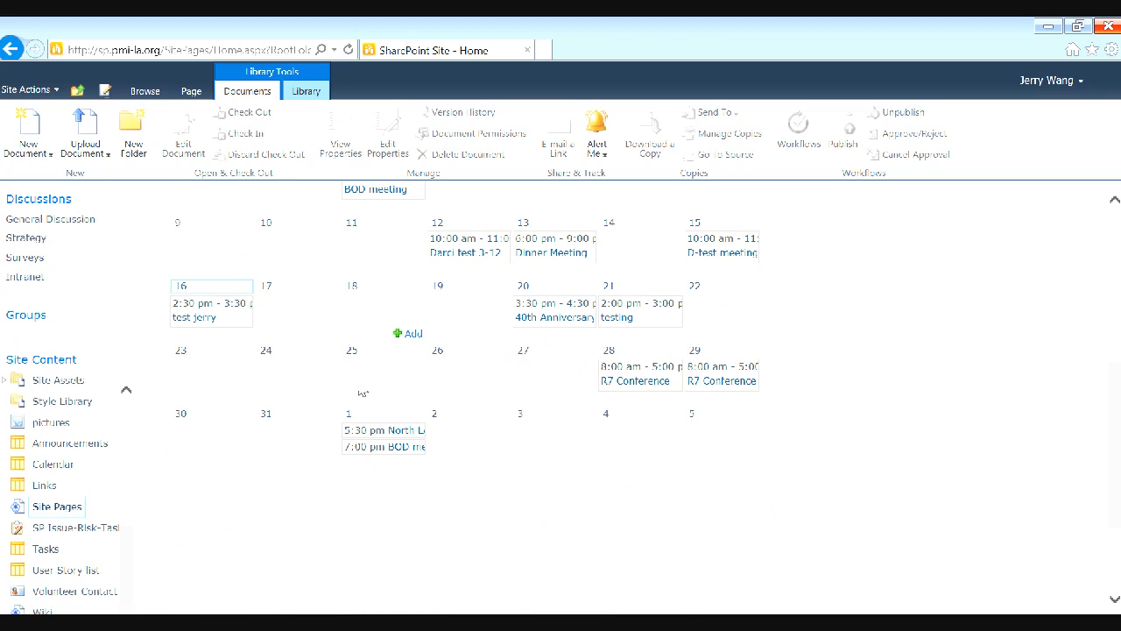
scroll(396, 382, up, 2)
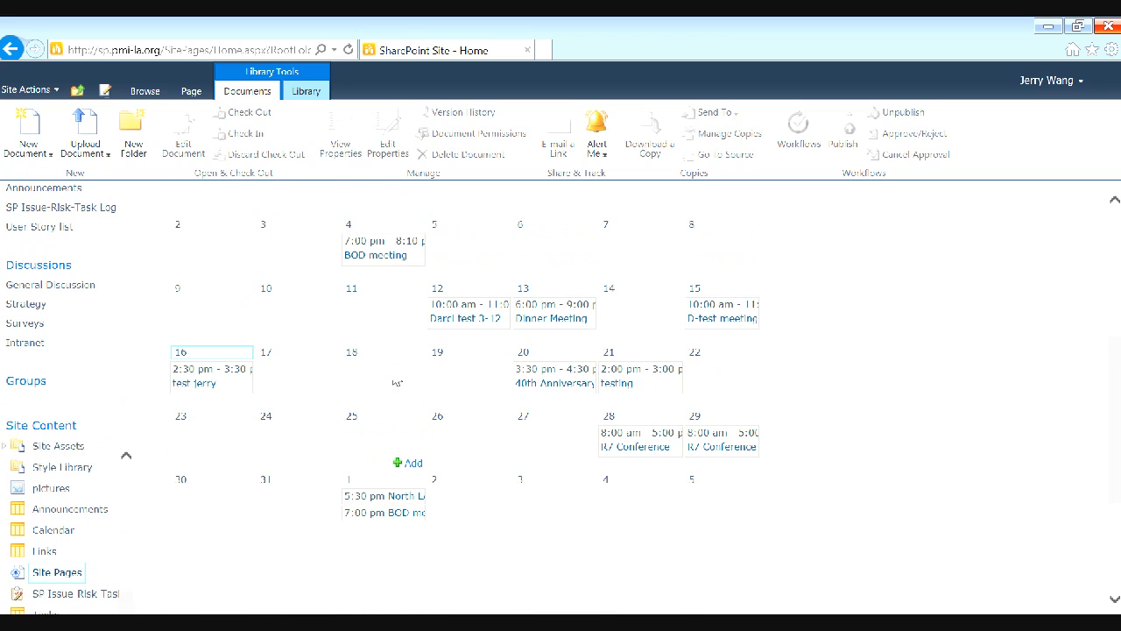
scroll(397, 383, up, 3)
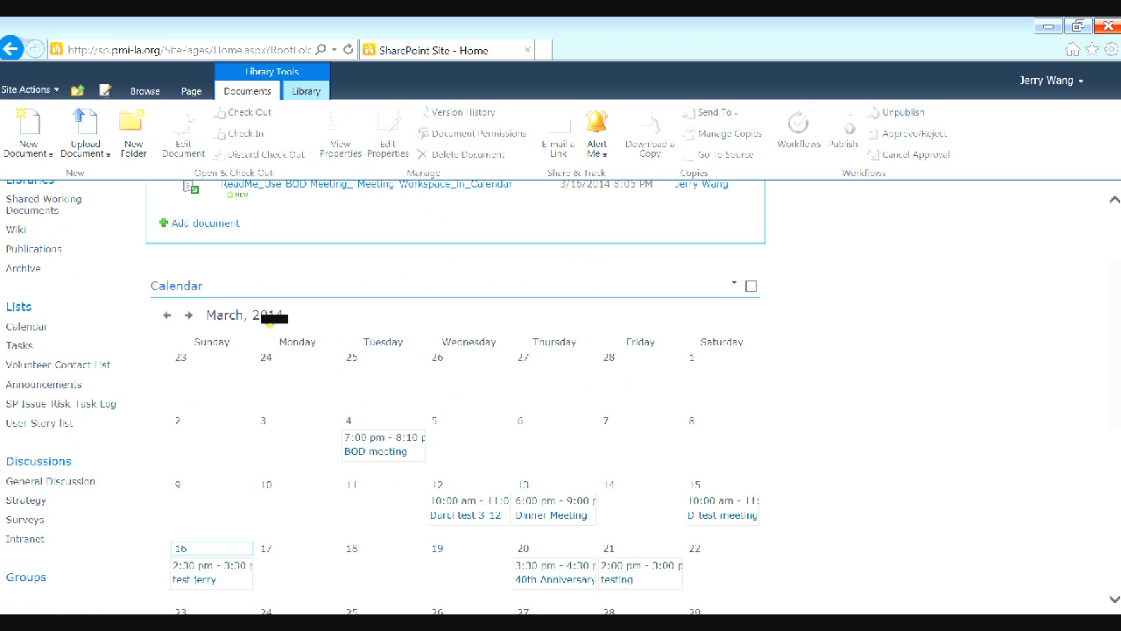
scroll(273, 319, down, 3)
scroll(274, 318, down, 3)
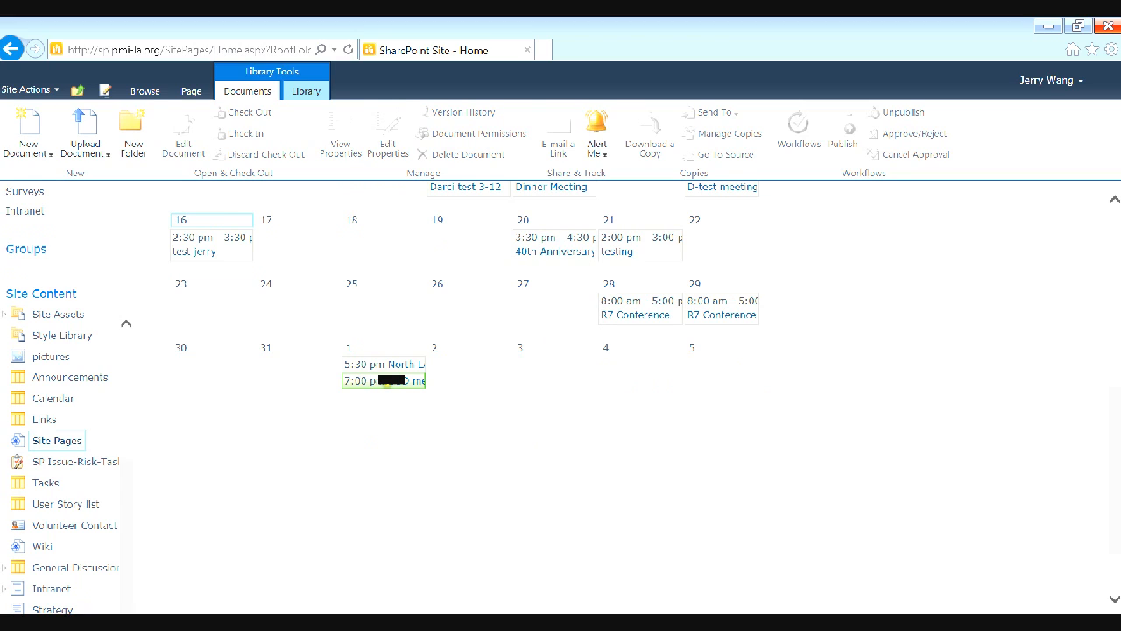
click(388, 383)
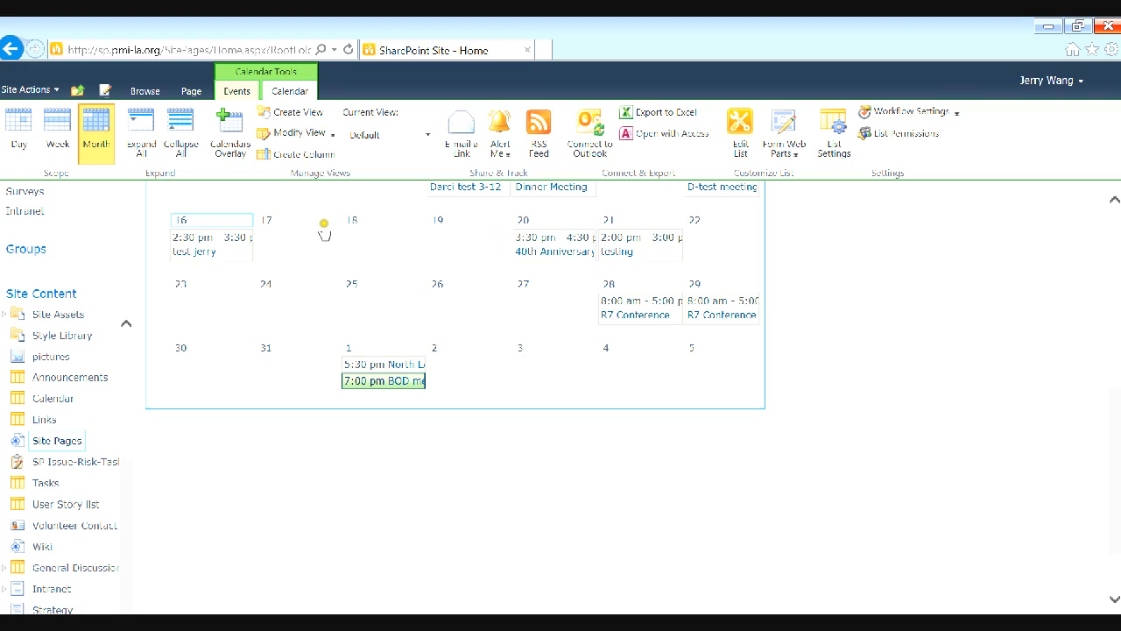
click(236, 91)
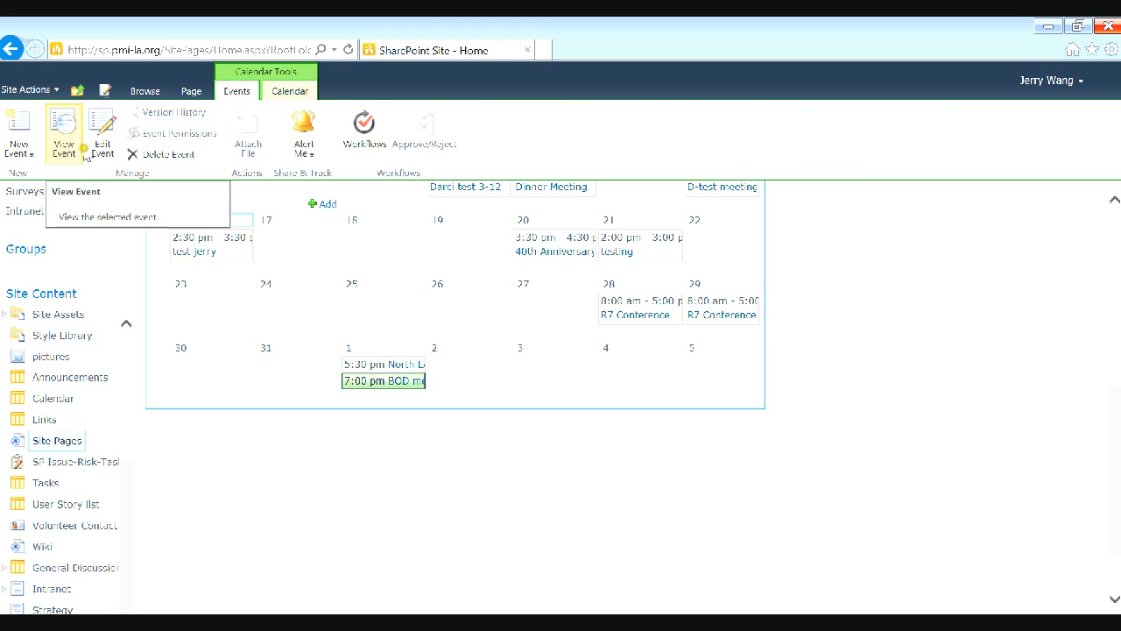
click(105, 122)
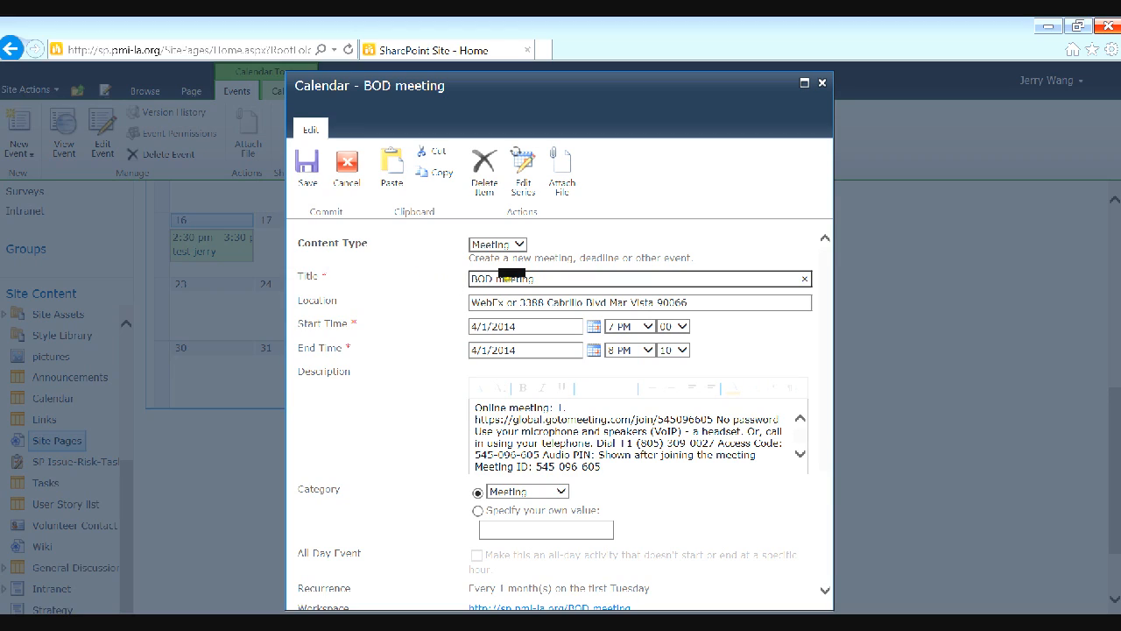
Step: Review the April 1 event's details and open its linked BOD meeting workspace
click(557, 322)
click(800, 435)
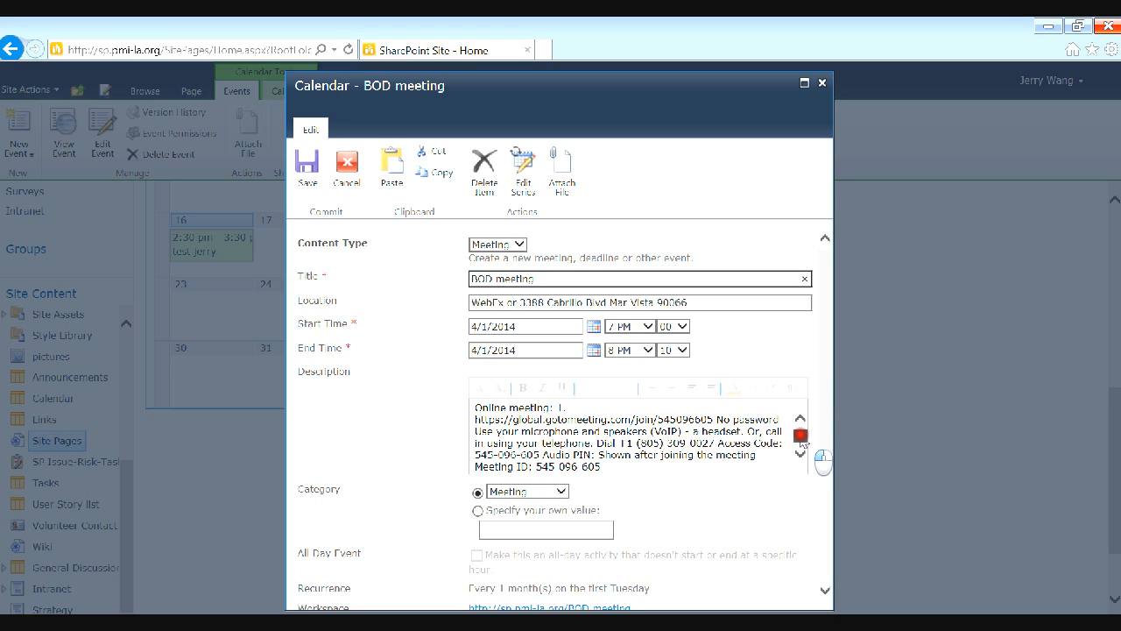
scroll(402, 523, down, 1)
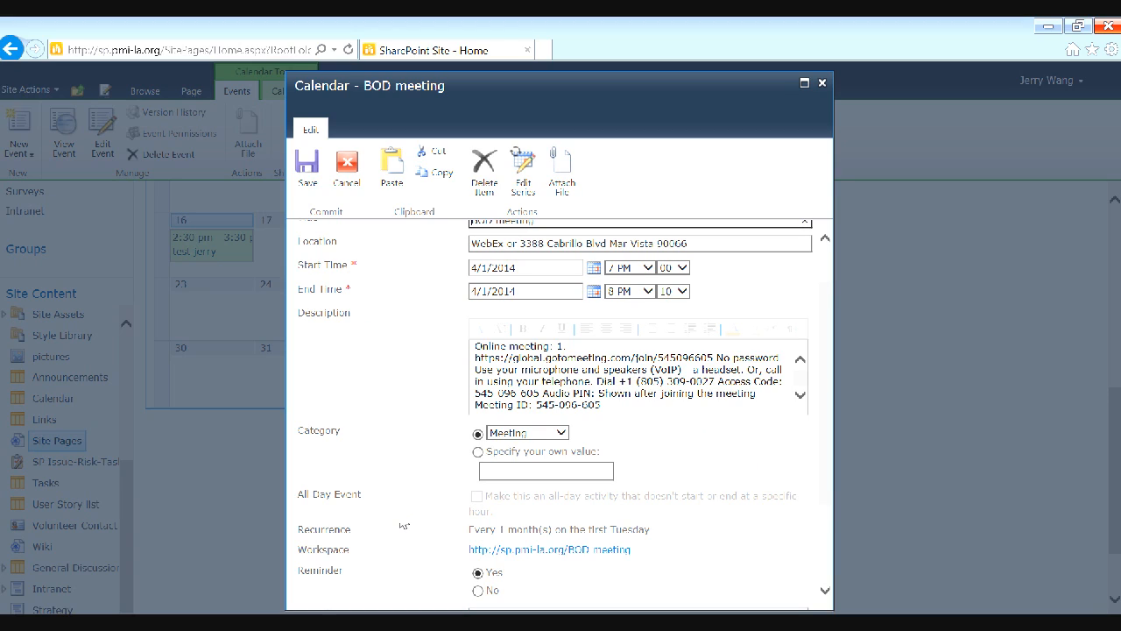
click(583, 551)
click(583, 551)
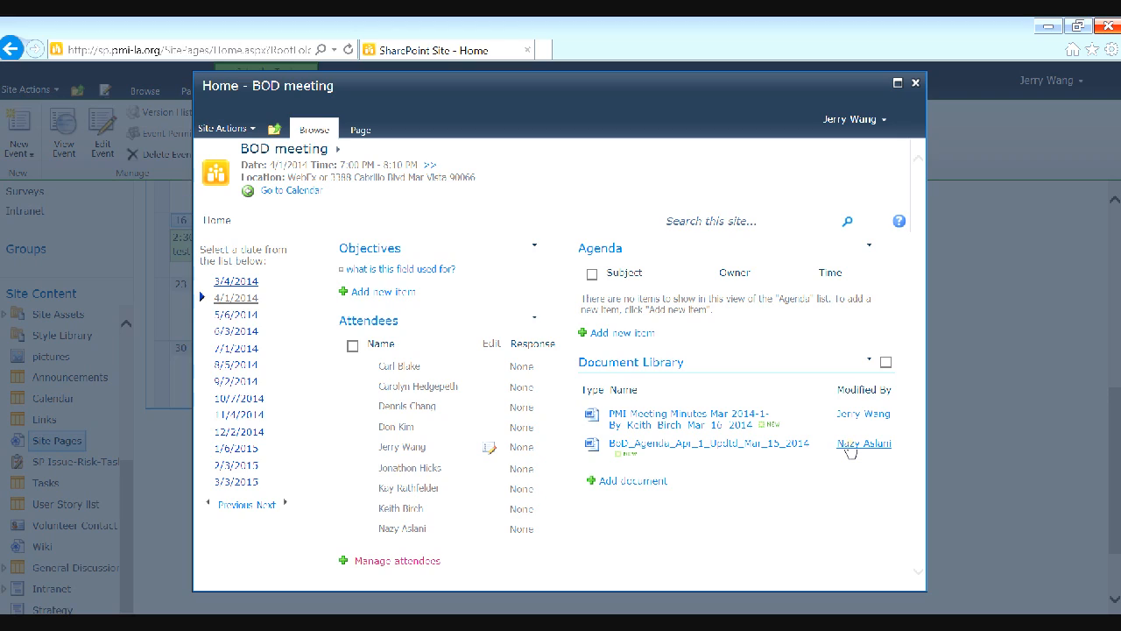
Step: Open the workspace's attendee management list and view its site actions, then return to the parent SharePoint site's home page
click(396, 561)
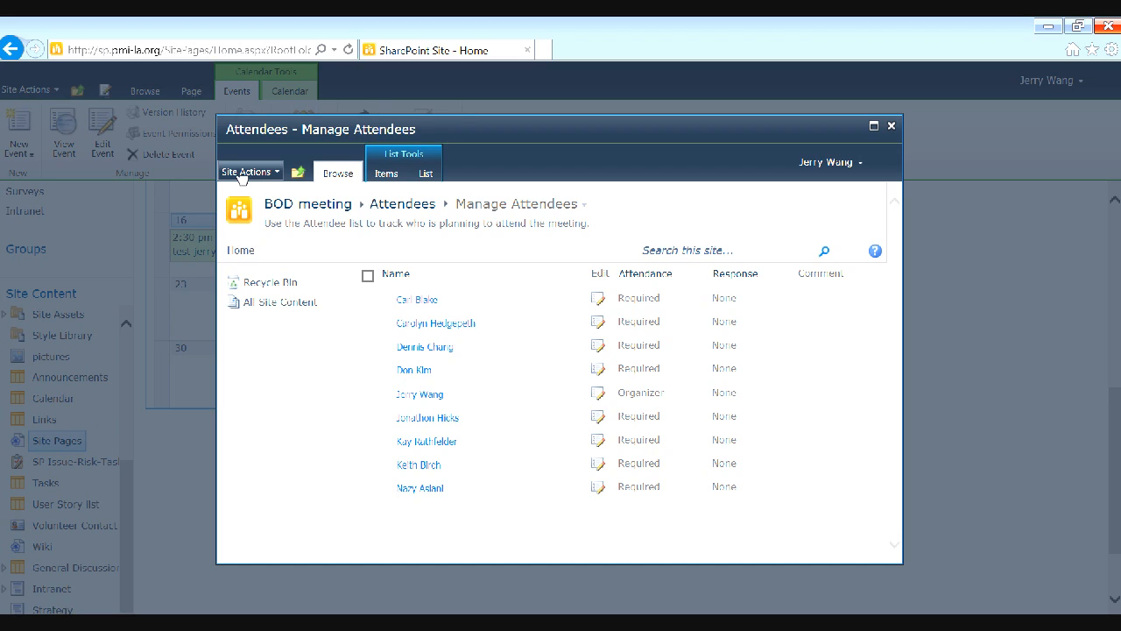
click(358, 176)
click(250, 172)
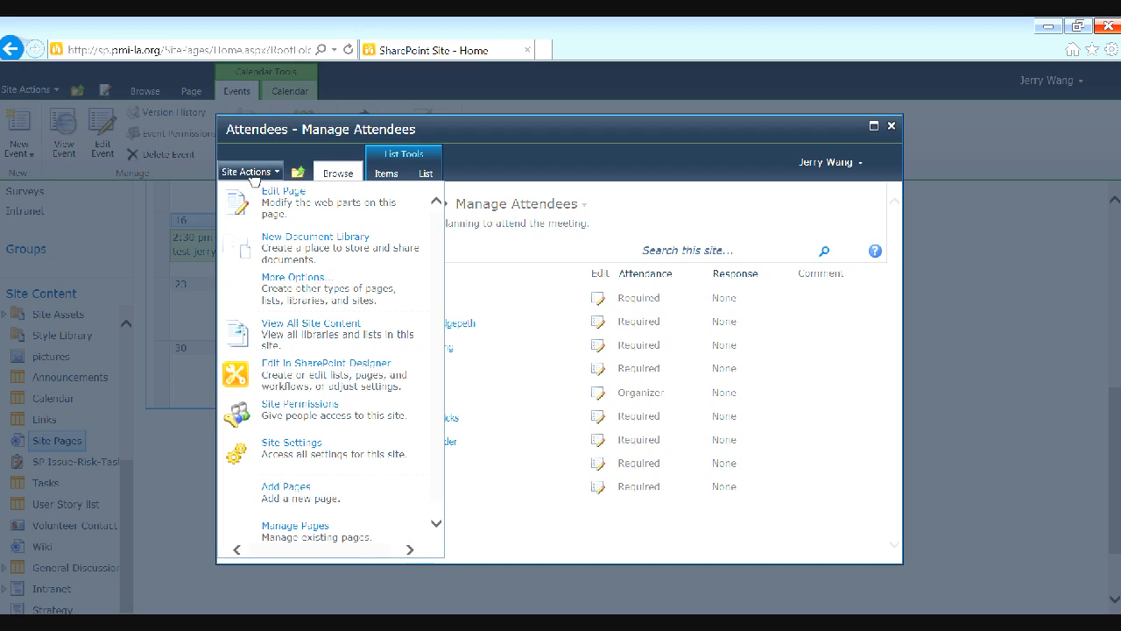
click(298, 171)
click(360, 237)
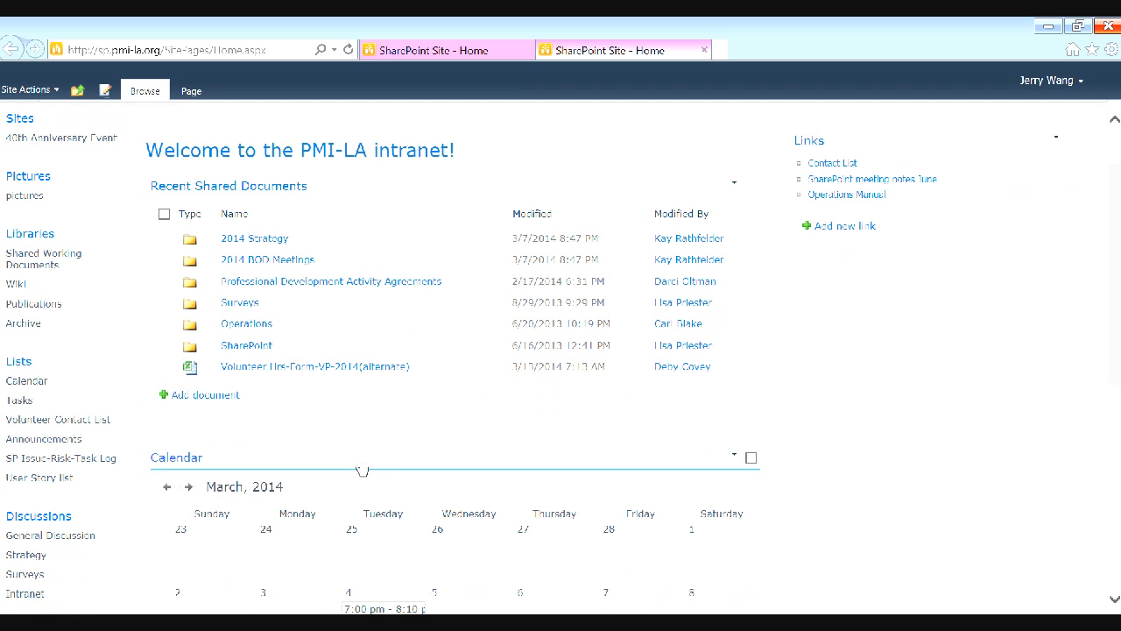
Step: Open the April 1 BOD meeting from the calendar and start editing its whole series
scroll(362, 464, down, 3)
mouse_move(363, 471)
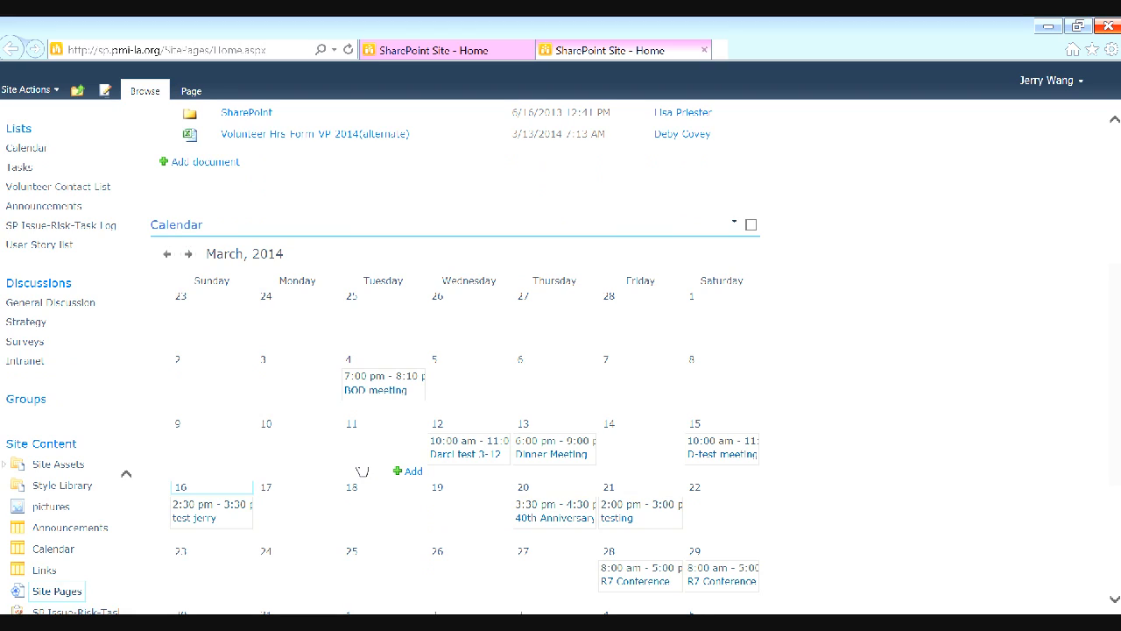
scroll(362, 471, down, 3)
click(399, 416)
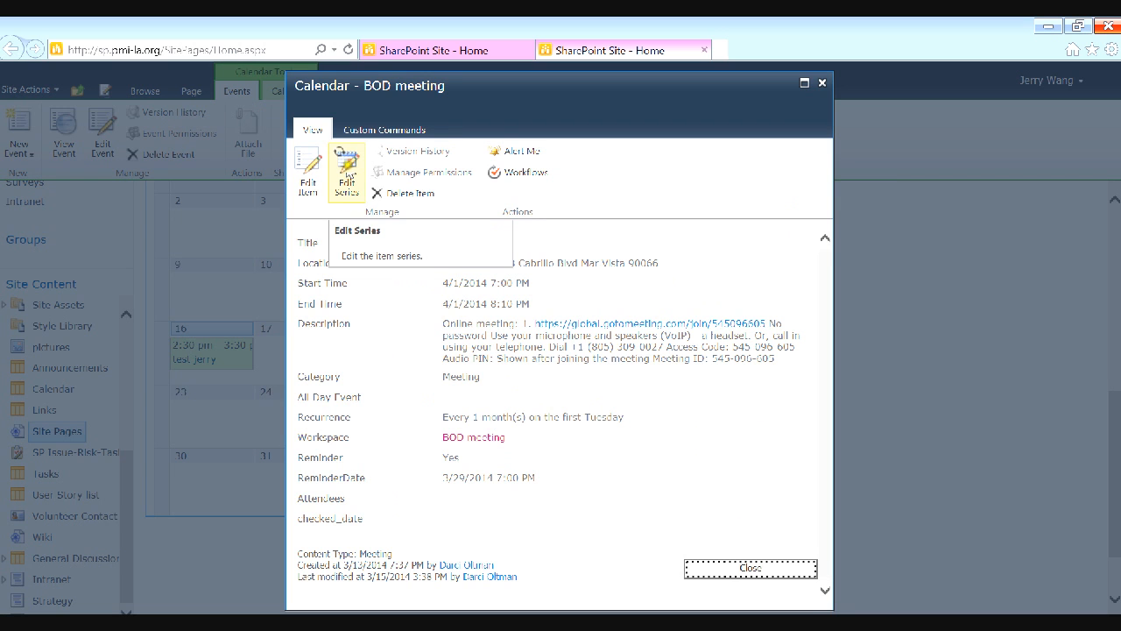
click(348, 171)
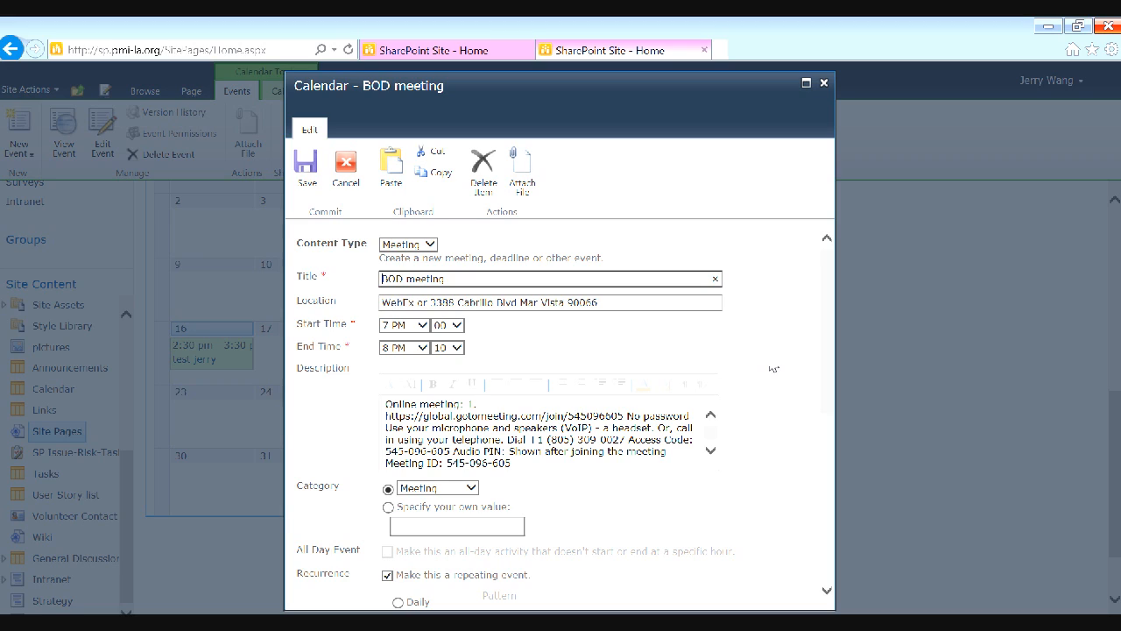
Step: Review the series' recurrence, workspace and attendee settings, then save the series and accept the recurrence confirmation
click(828, 325)
drag(827, 325, 828, 393)
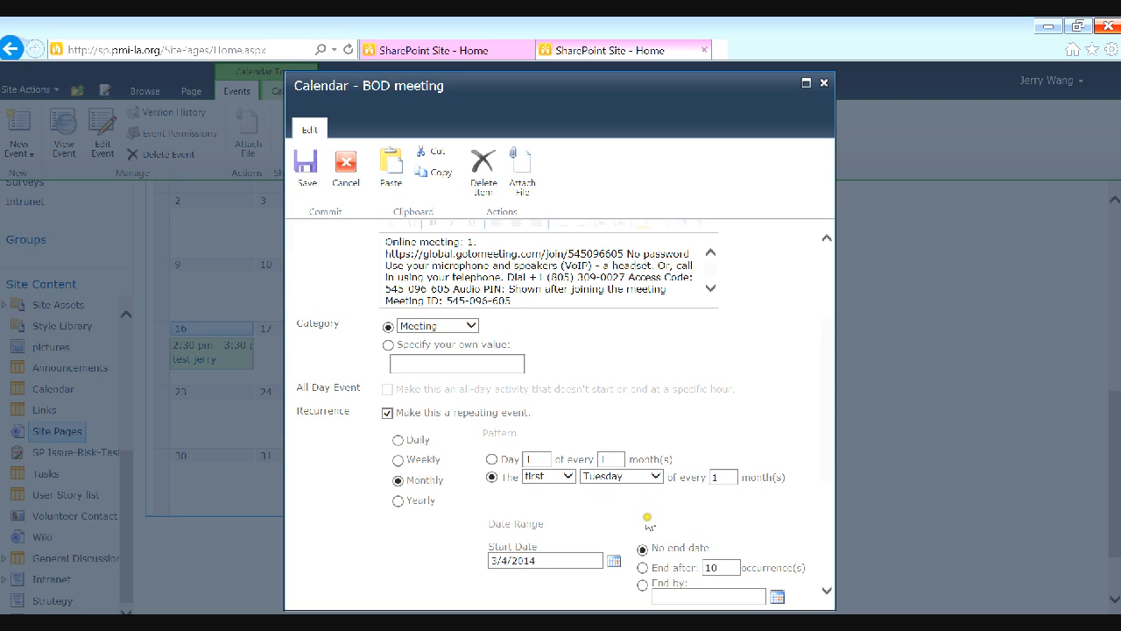
click(831, 431)
drag(831, 430, 828, 535)
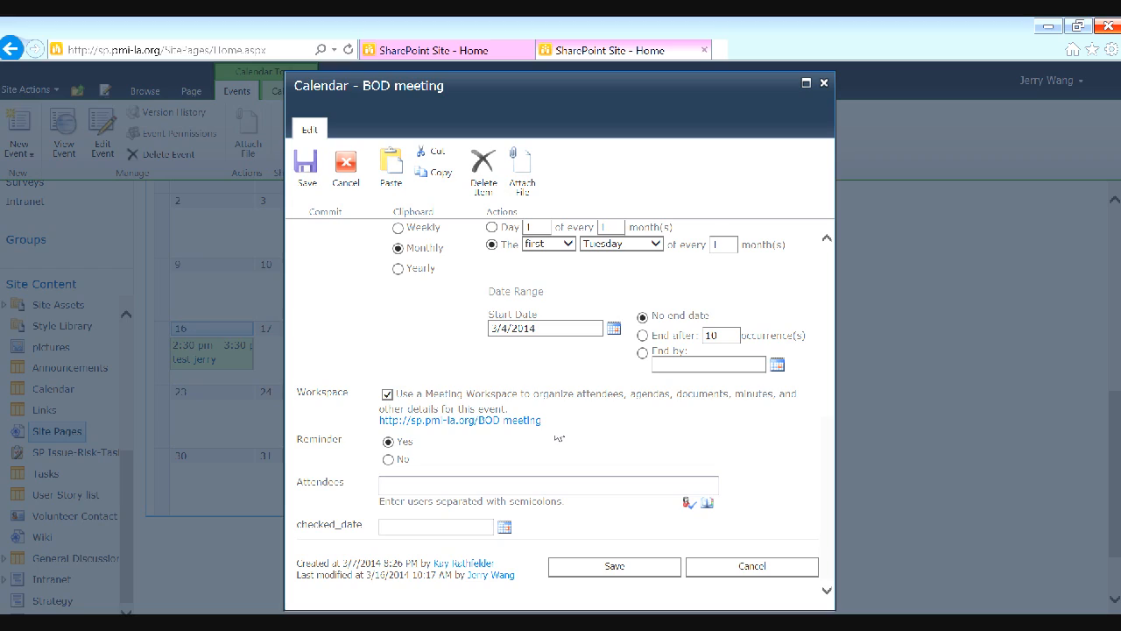
click(571, 483)
click(630, 568)
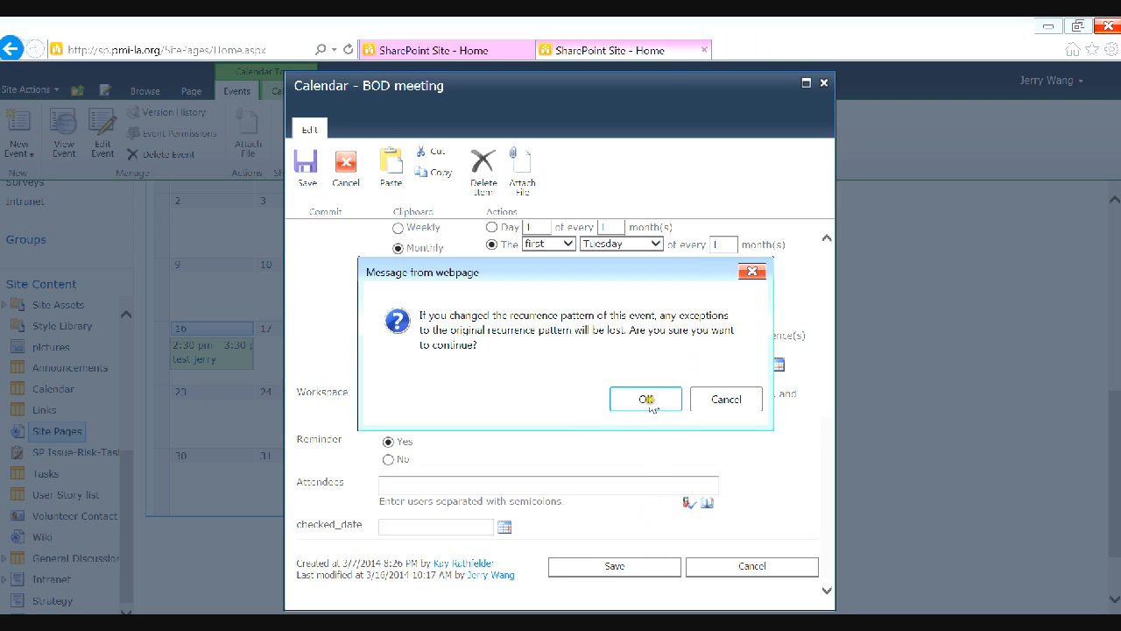
click(646, 399)
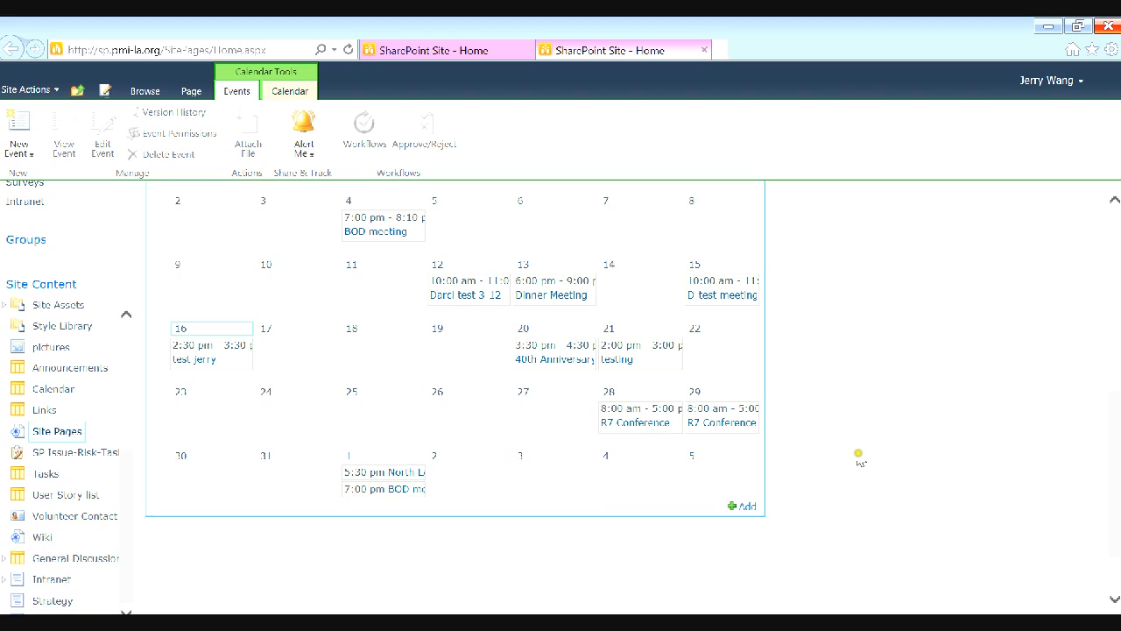
Step: Switch to the Word document BOD_Meeting_Cvoer_Text_Mar_16_2014 and select the first word of its opening paragraph
scroll(847, 466, up, 3)
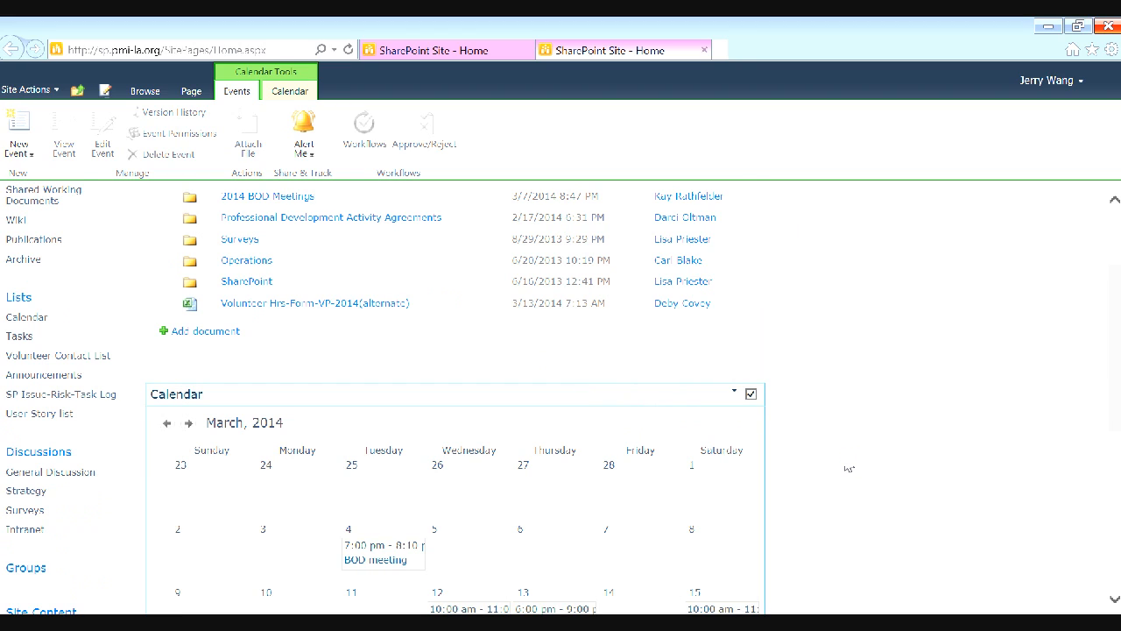
scroll(848, 468, up, 3)
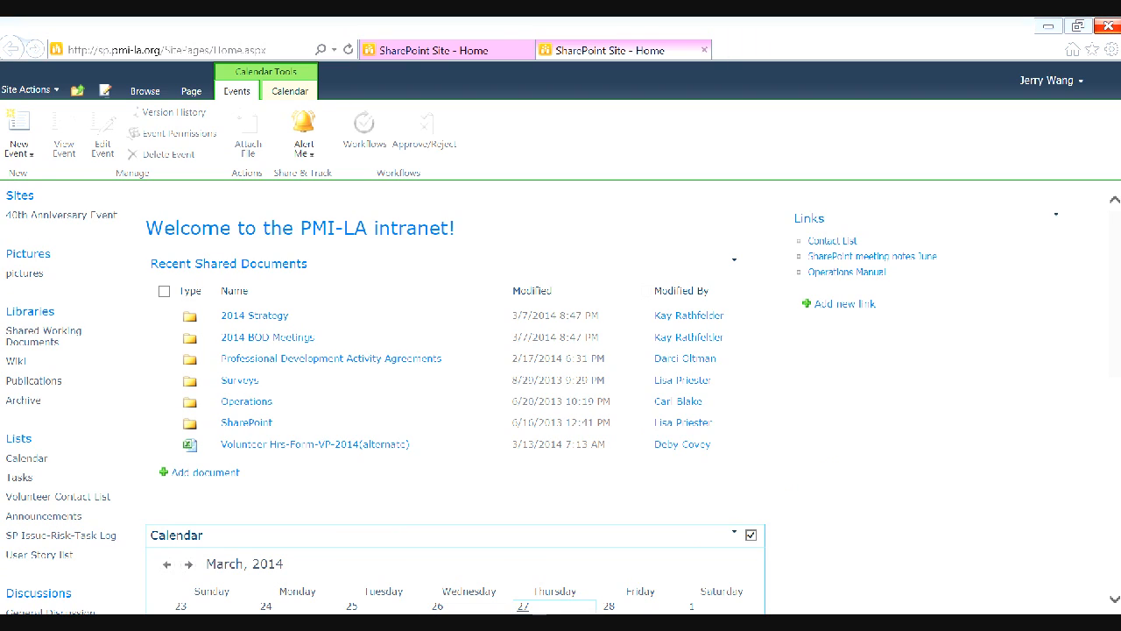
click(367, 579)
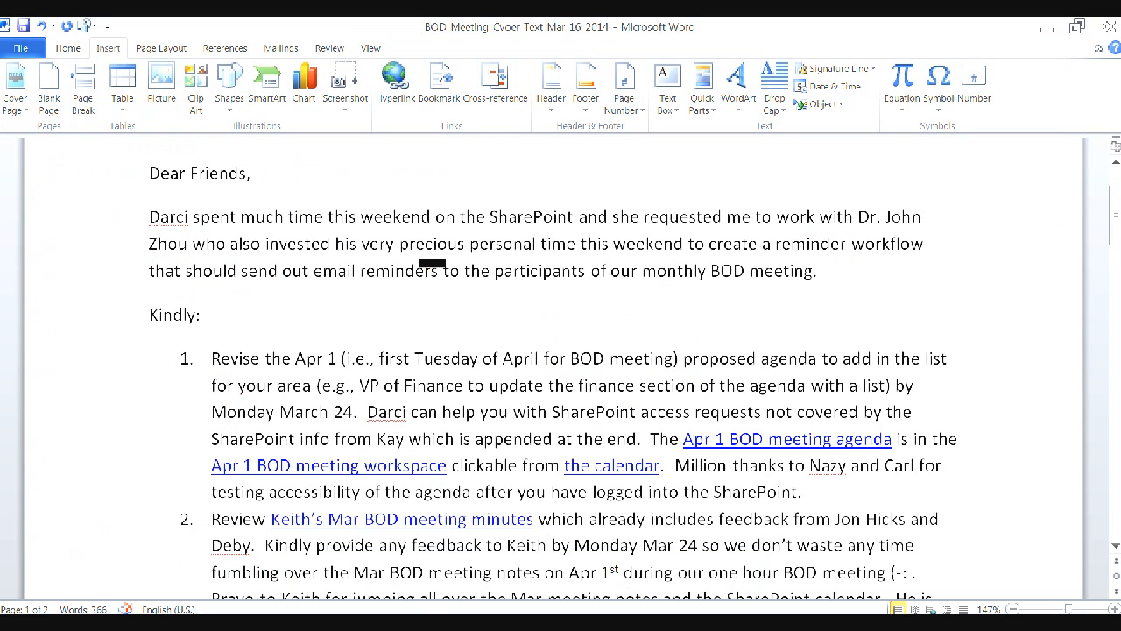
double_click(179, 216)
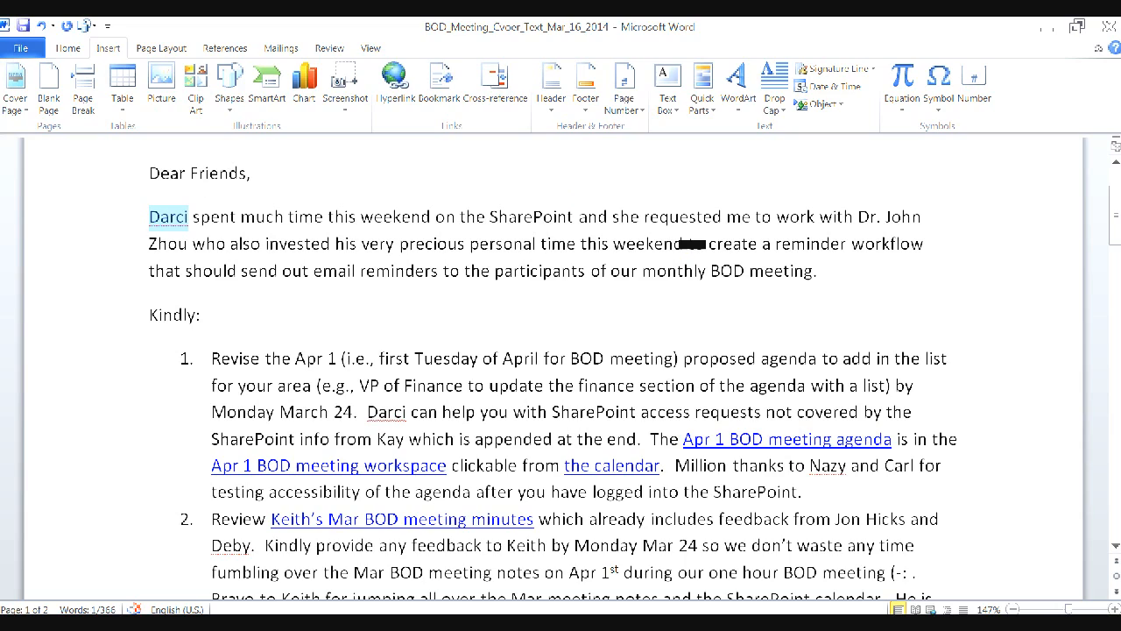
Step: Bring the Skype Options window with the webcam preview in front of the Word document
click(827, 624)
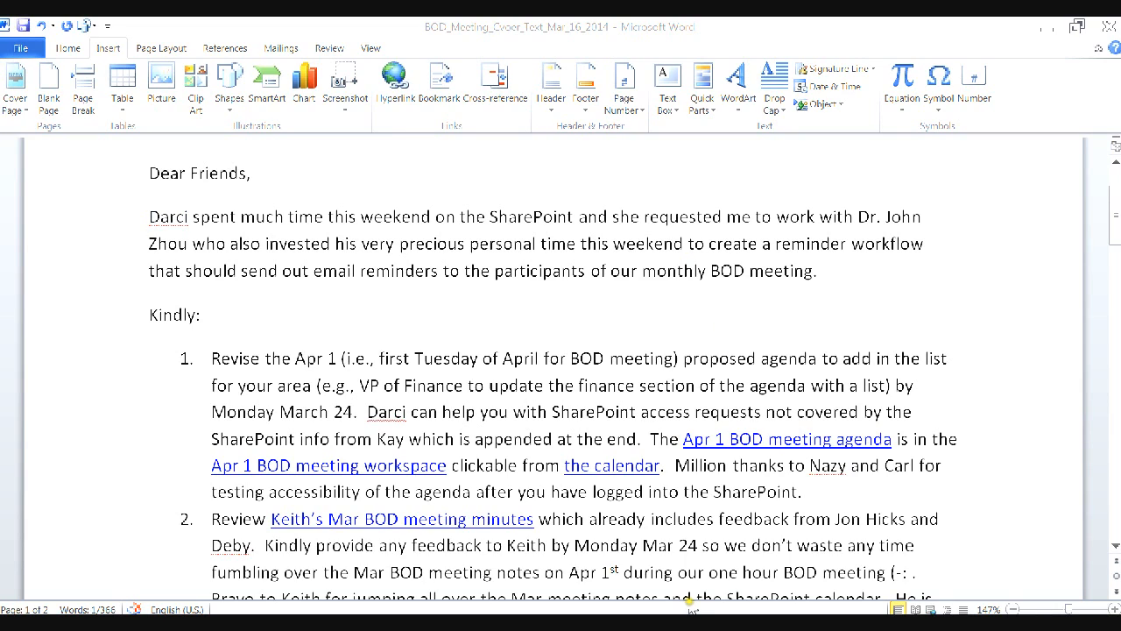
click(703, 540)
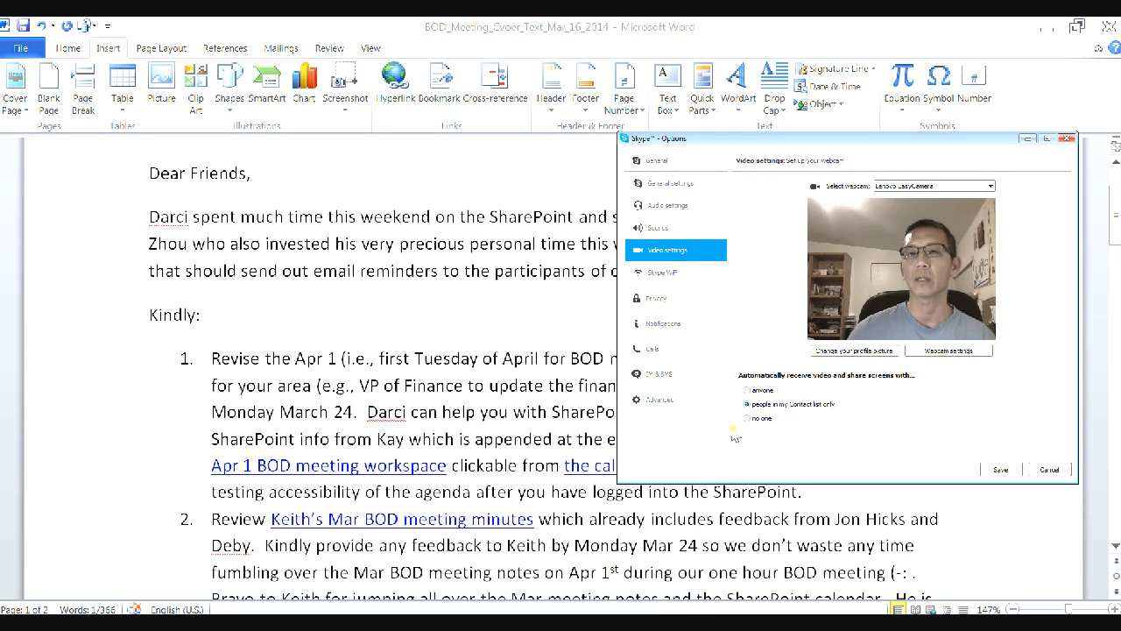